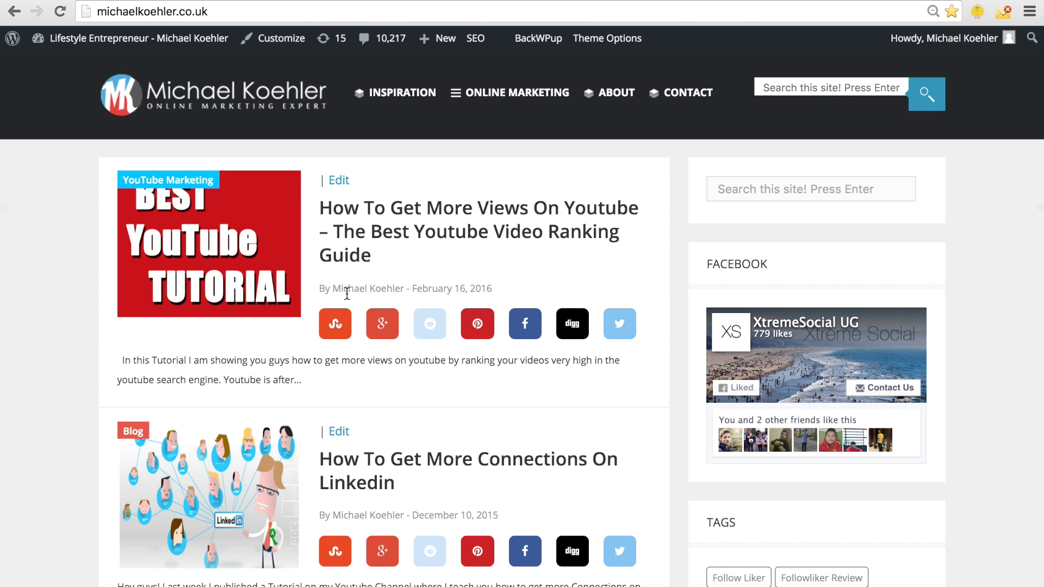
- Start a new browser tab to look up the Twitter profile
key("ctrl+t")
type("twitter.com/")
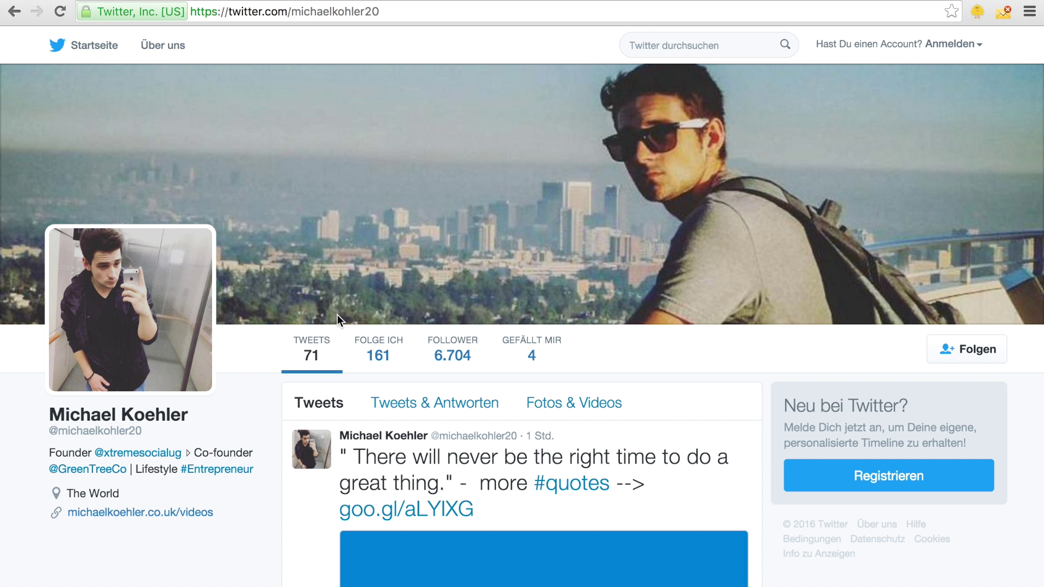
scroll(314, 323, "down", 3)
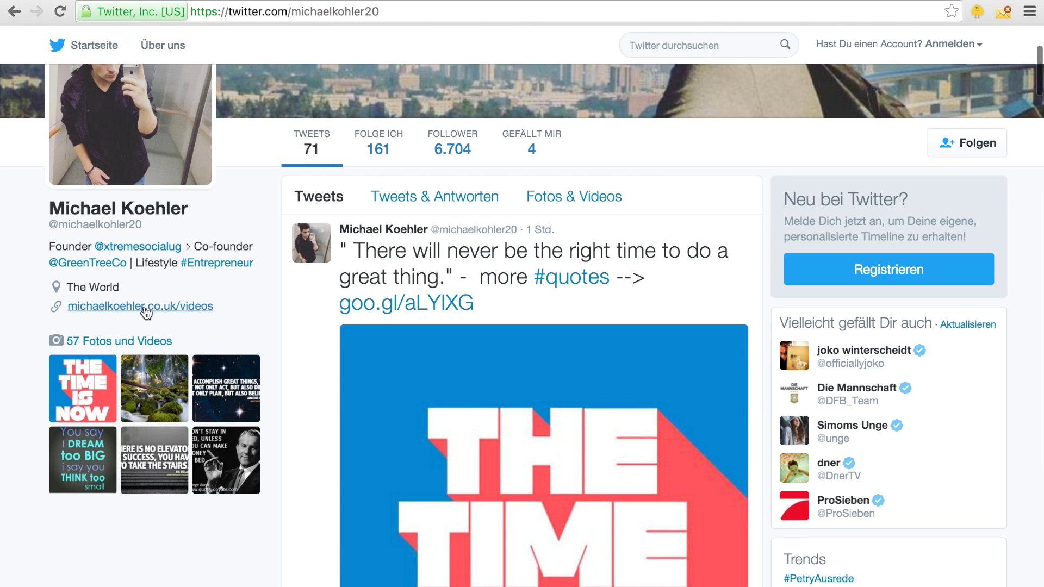
scroll(127, 311, "up", 1)
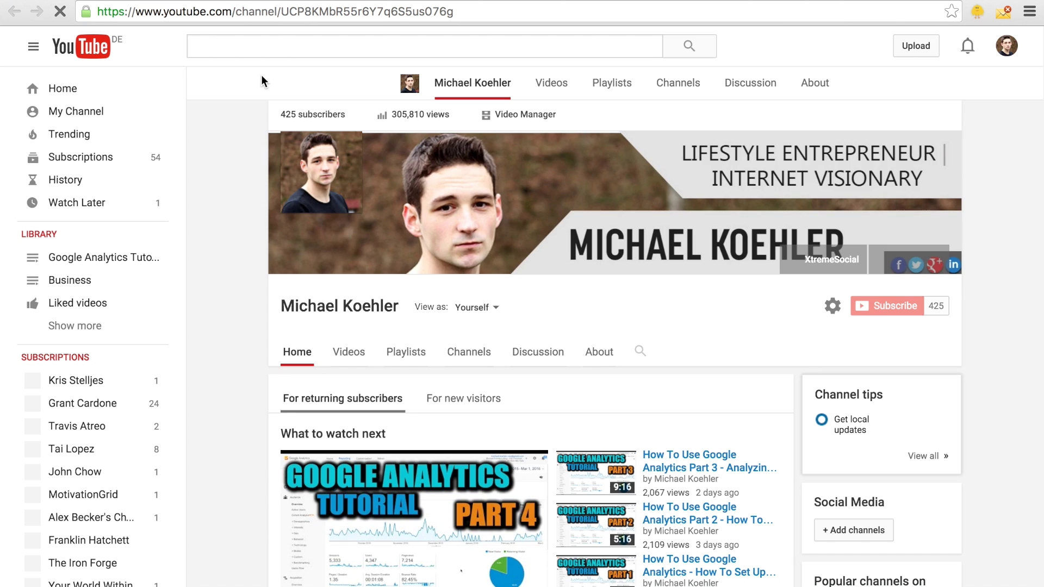
scroll(367, 237, "down", 3)
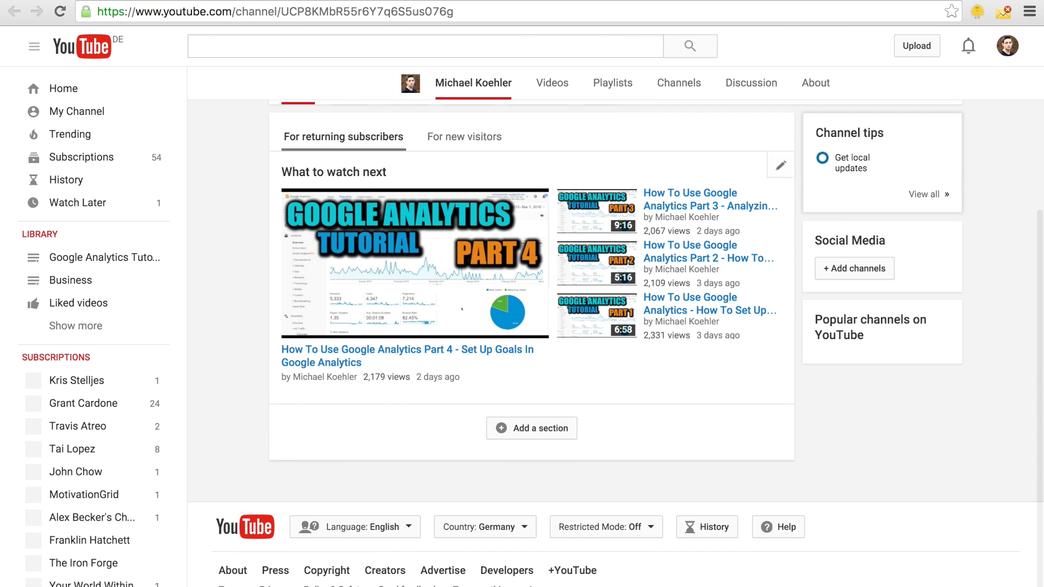
- Close the YouTube and Twitter tabs to return to the WordPress blog
key("ctrl+w")
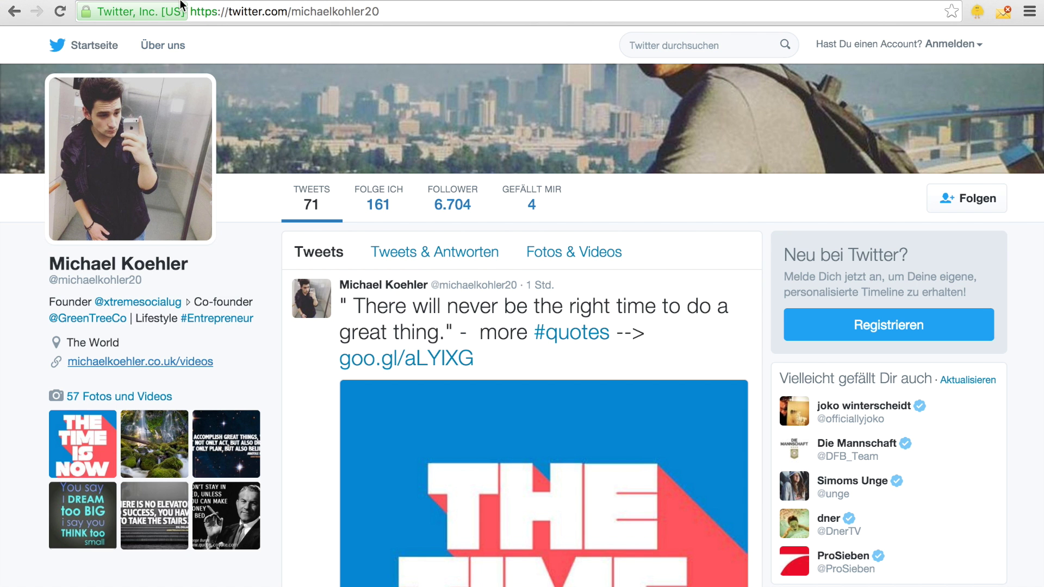
key("ctrl+w")
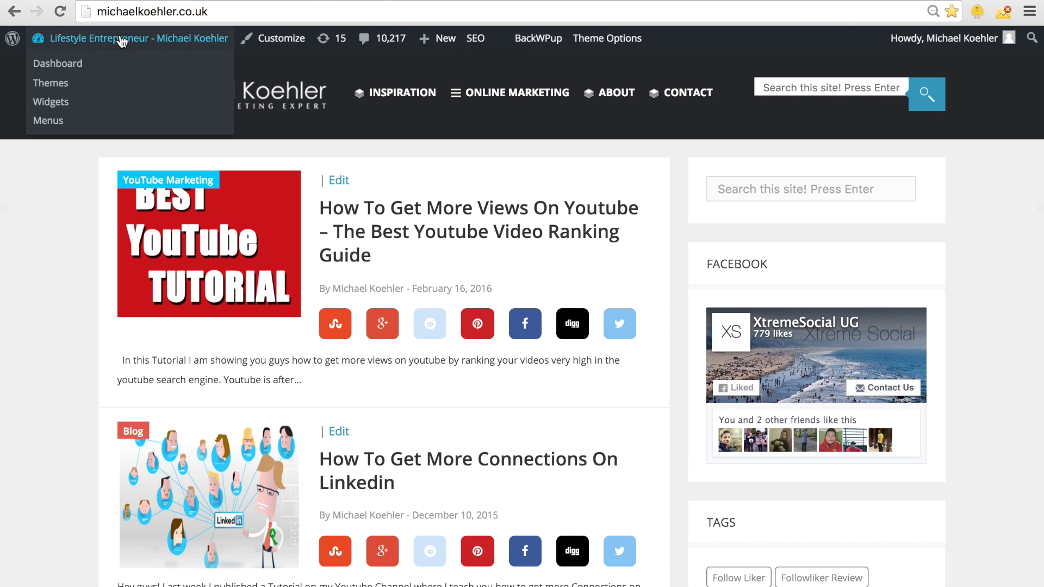
- Search the plugin directory for 'pretty link' from the dashboard's Plugins > Add New page
left_click(69, 65)
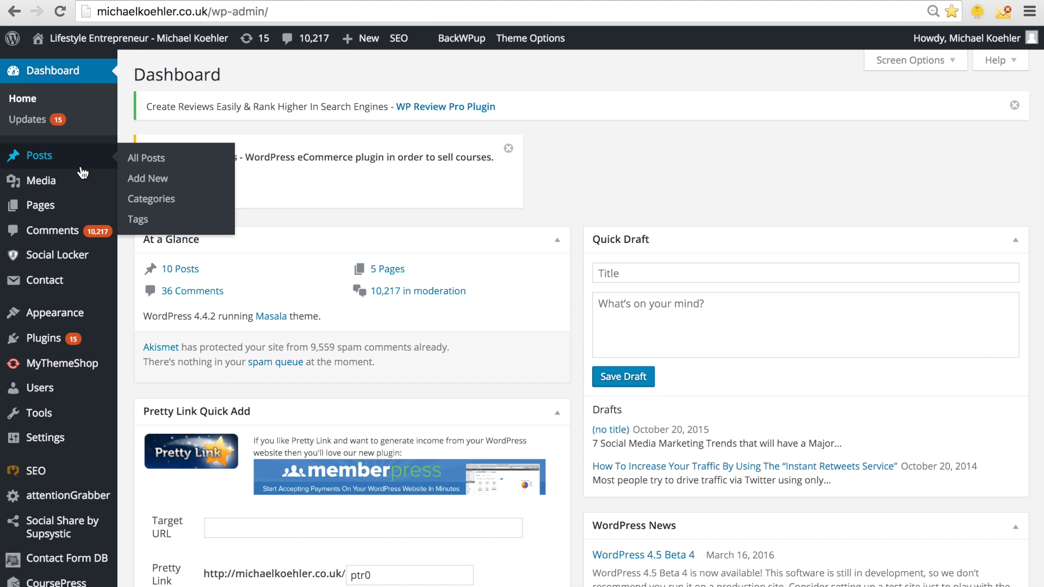
scroll(82, 172, "down", 2)
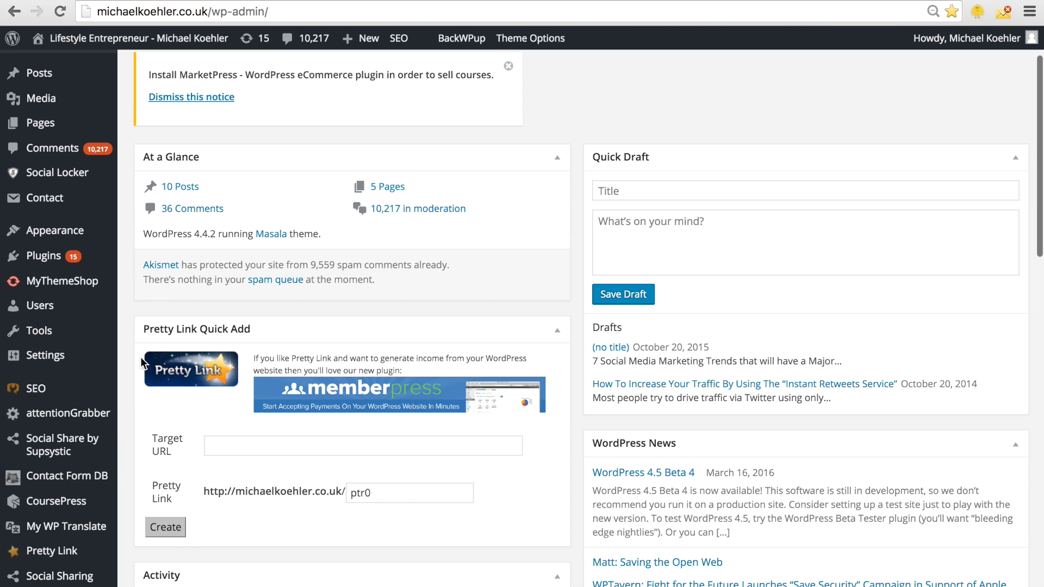
scroll(140, 357, "up", 2)
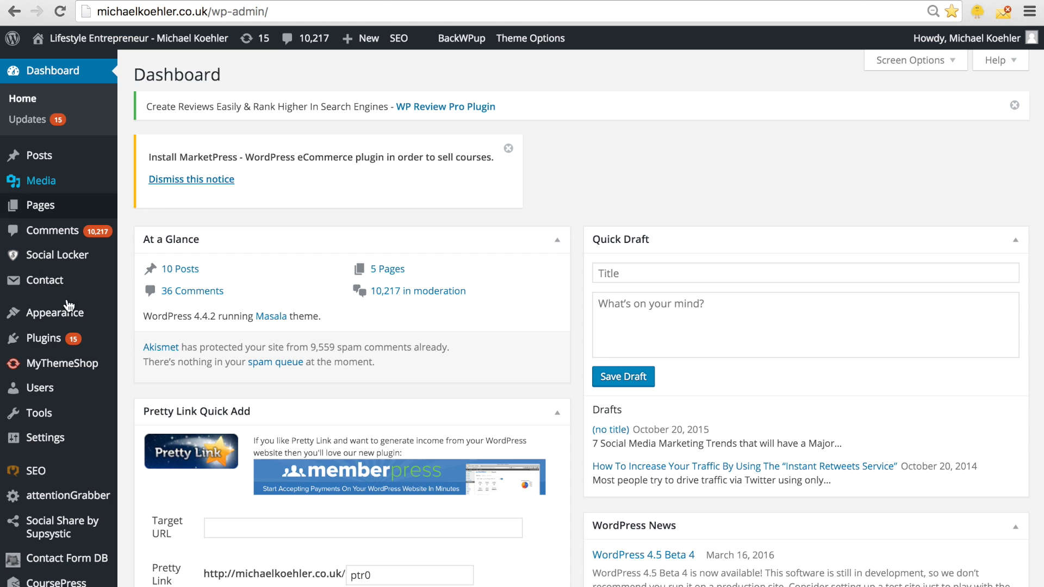
mouse_move(44, 338)
left_click(145, 362)
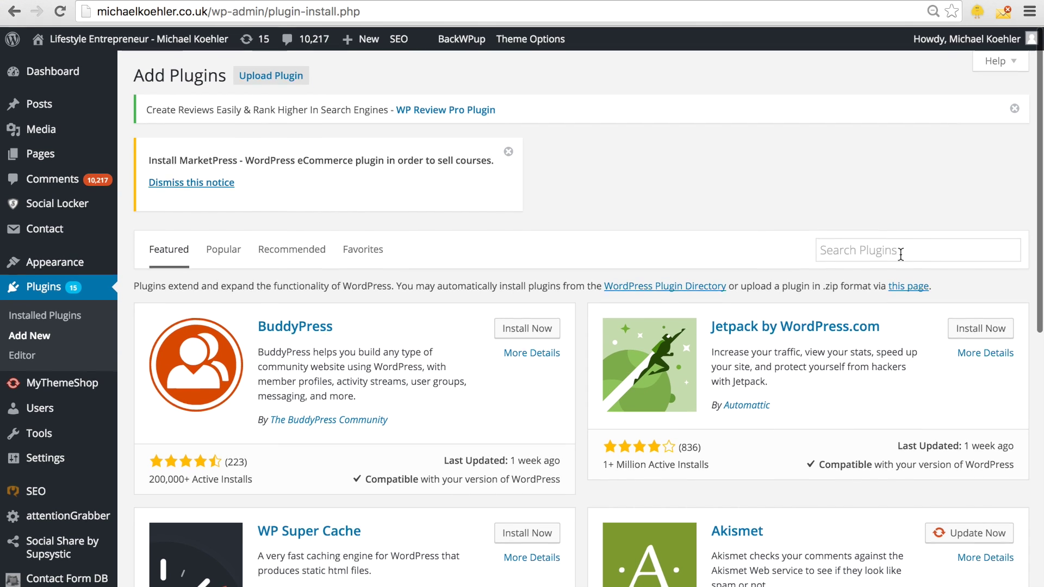
left_click(912, 255)
type("pretty")
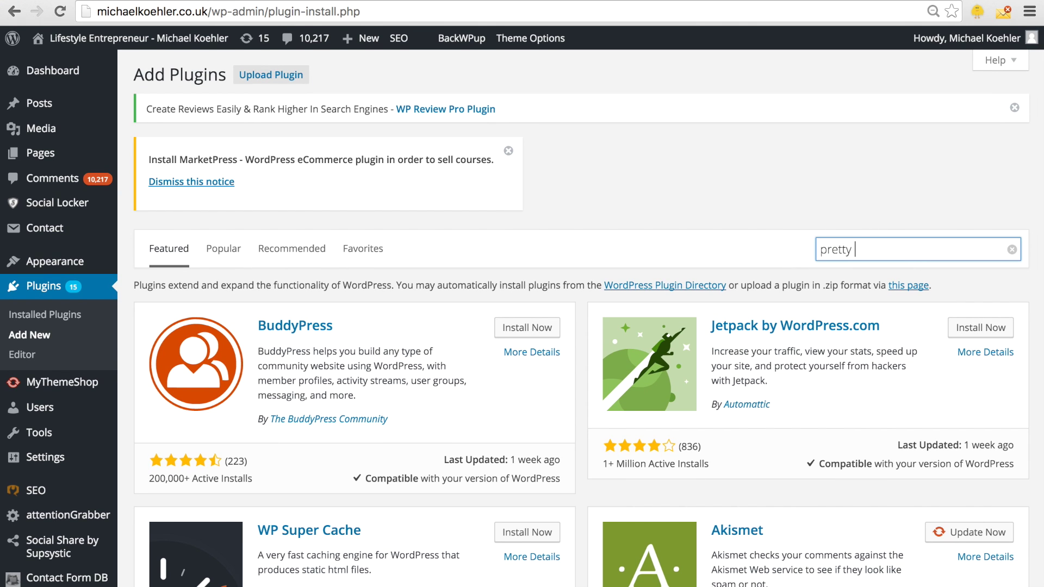
type(" link")
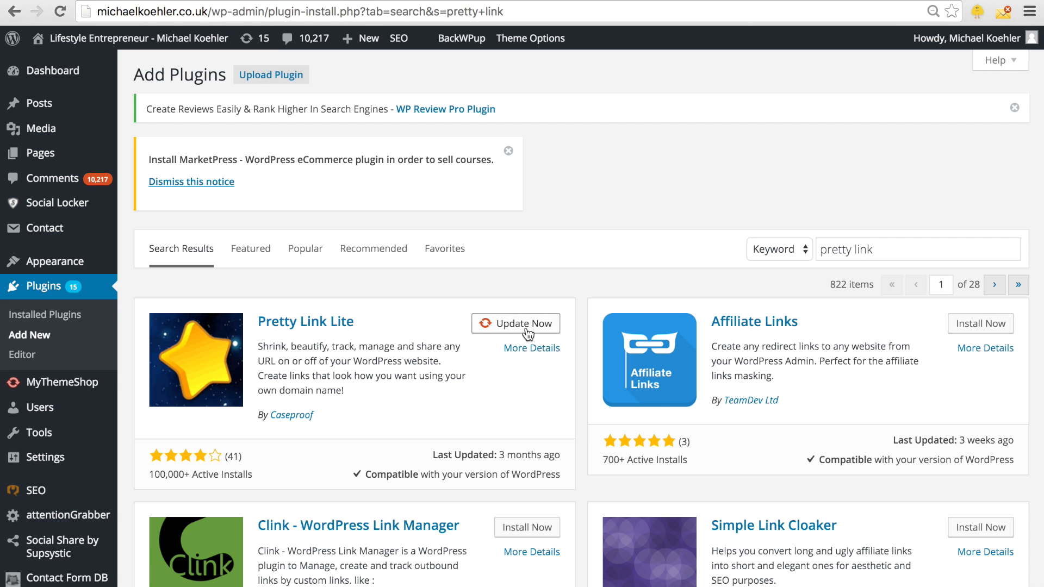
scroll(3, 454, "down", 5)
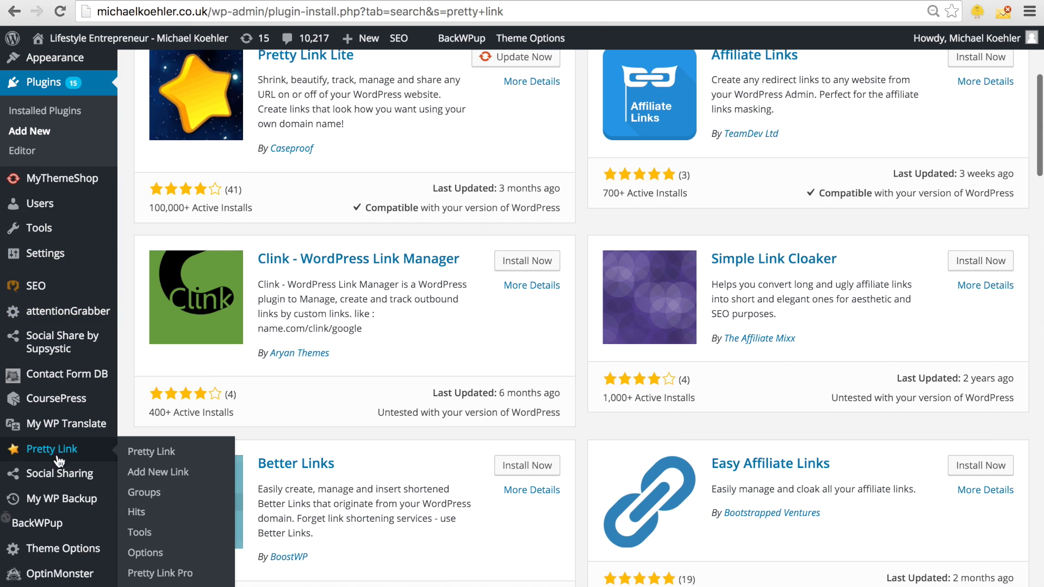
- Start a new pretty link from the Pretty Links list, keeping 301 (Permanent) redirection
mouse_move(50, 448)
left_click(70, 450)
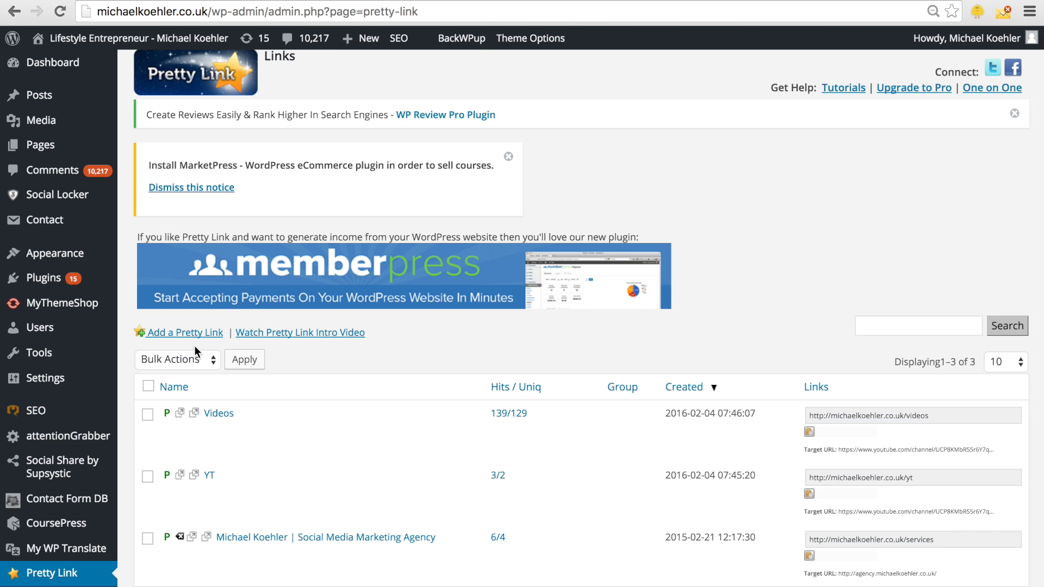
mouse_move(312, 425)
scroll(321, 386, "down", 3)
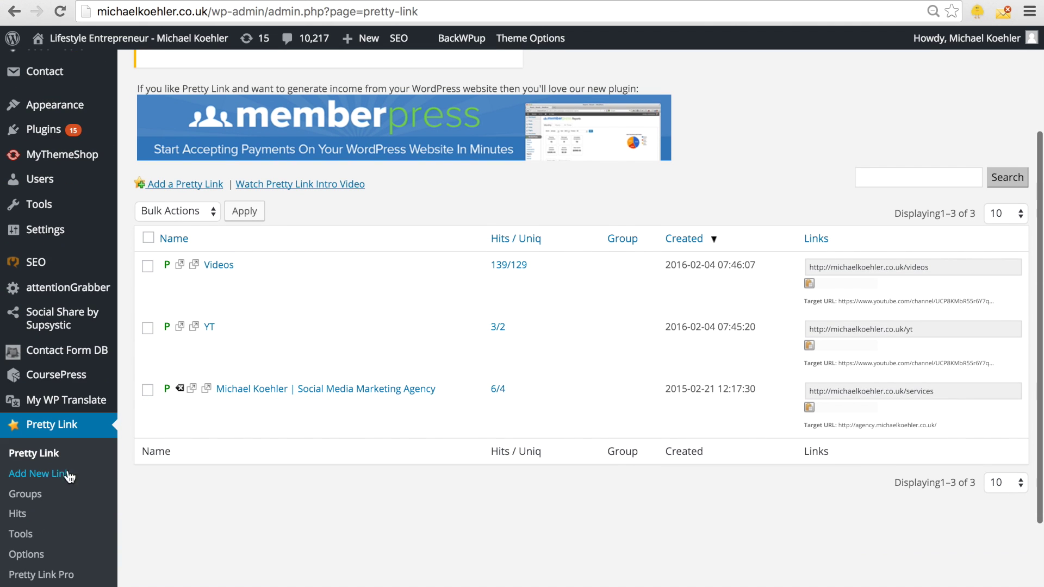
left_click(41, 482)
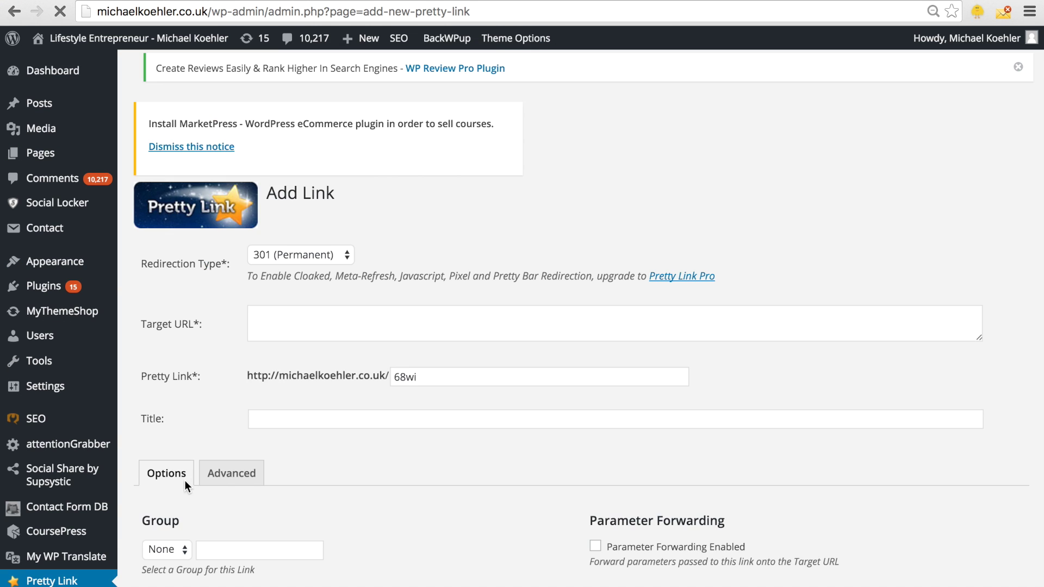
scroll(196, 343, "down", 1)
scroll(201, 304, "down", 1)
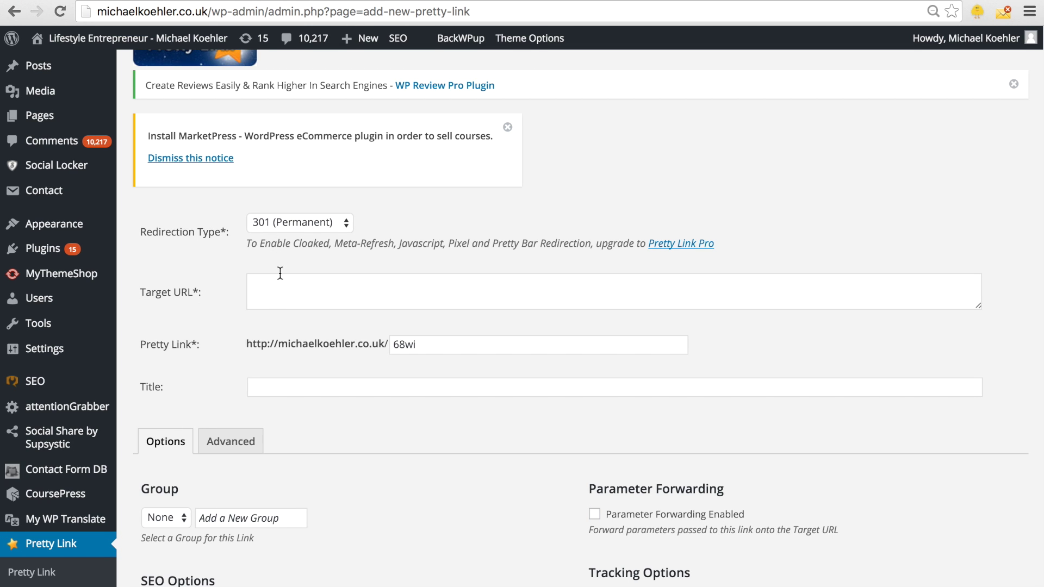
scroll(208, 249, "right", 1)
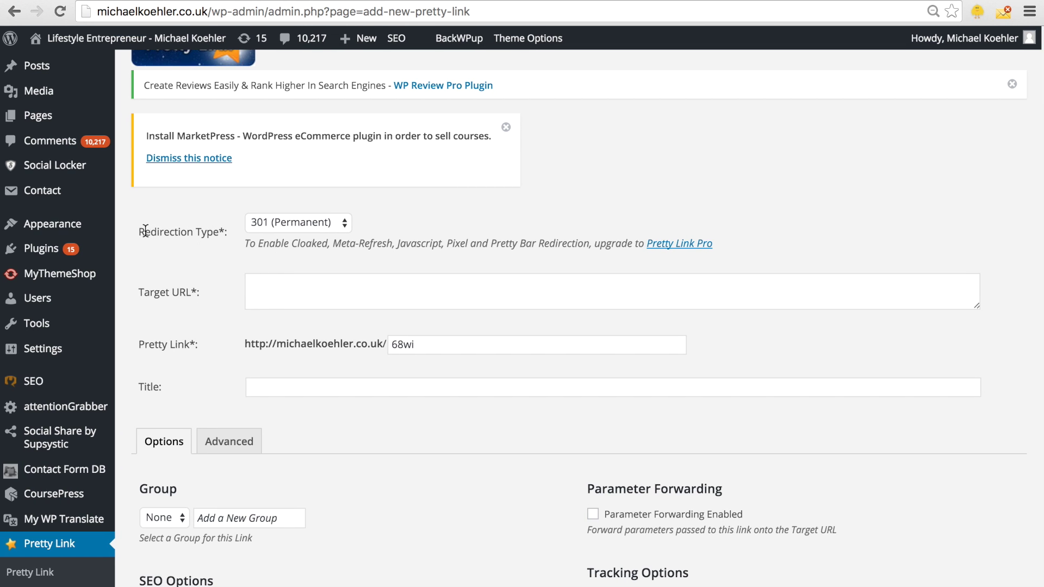
scroll(163, 236, "left", 1)
left_click_drag(146, 233, 189, 234)
left_click(311, 225)
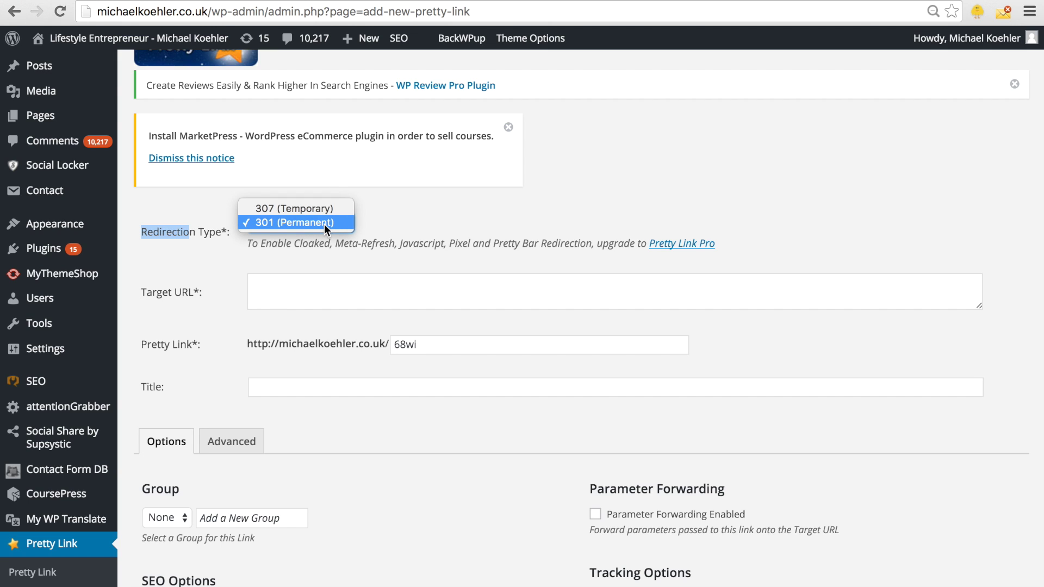
left_click(284, 227)
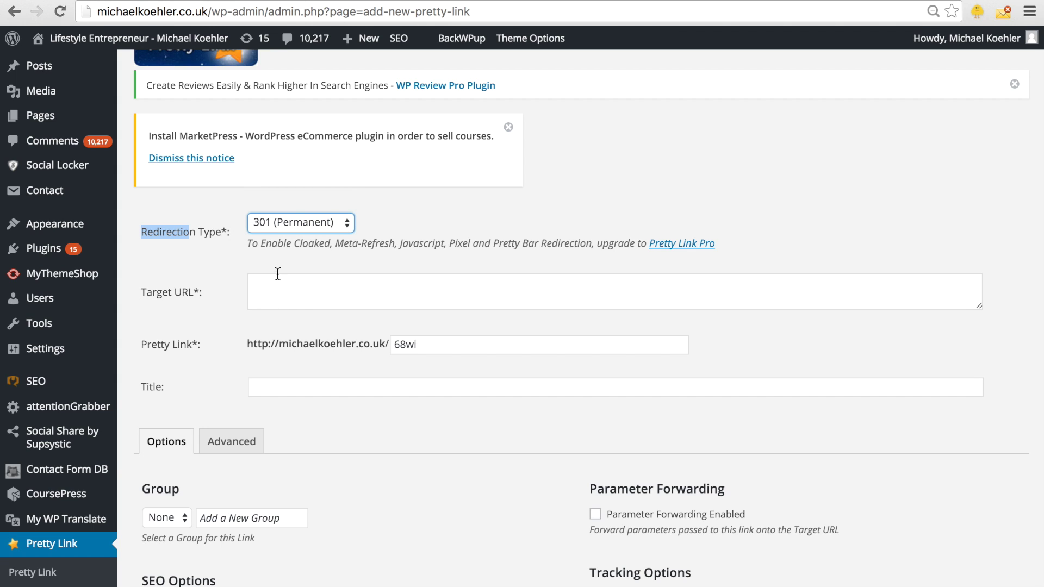
- Set the Target URL to the YouTube channel address copied from the channel page
left_click(277, 286)
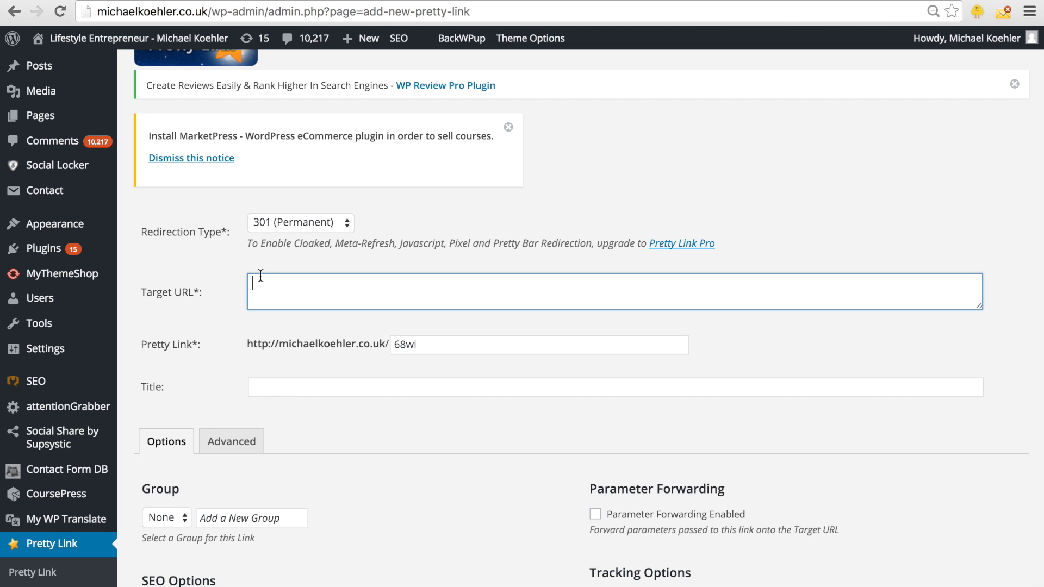
left_click(343, 3)
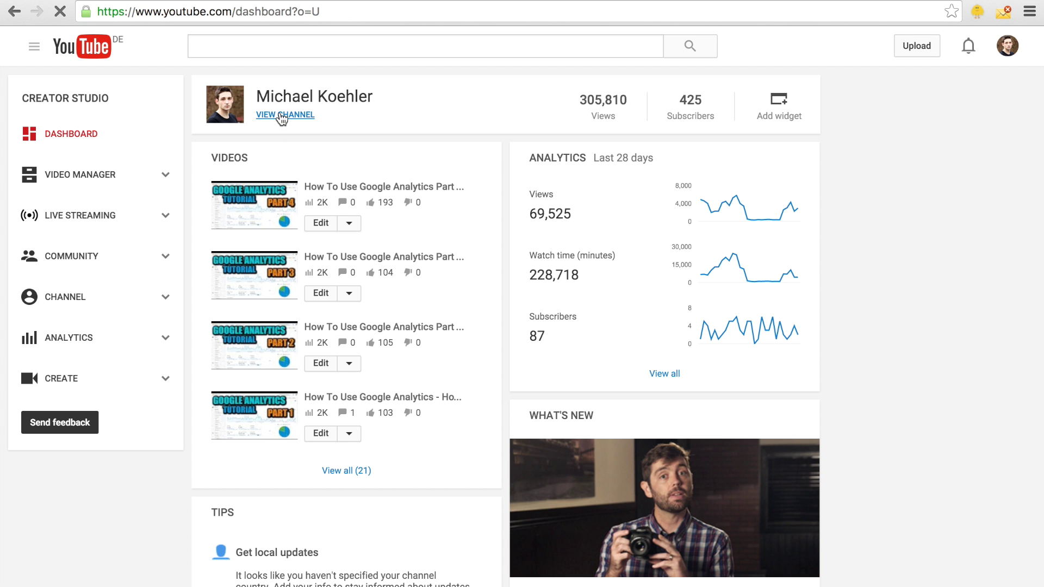
left_click(277, 118)
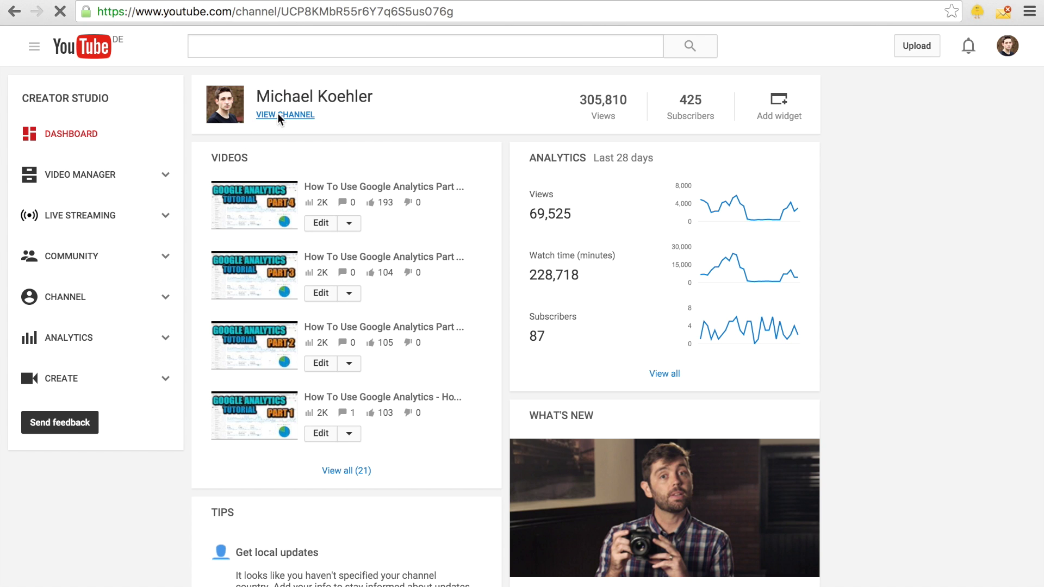
left_click(157, 10)
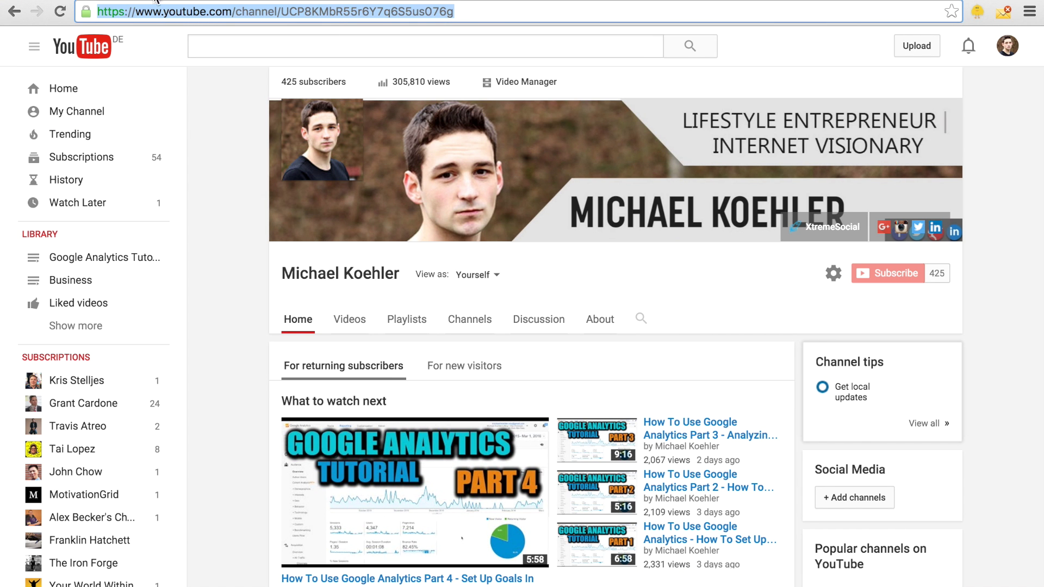
key("ctrl+c")
key("ctrl+Tab")
key("ctrl+v")
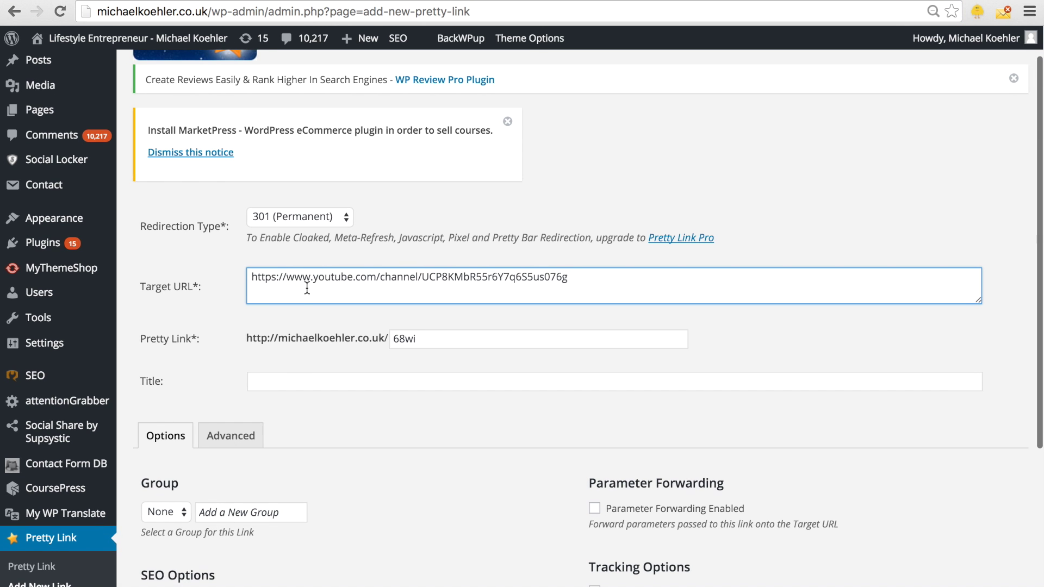
- Select the generated slug 68wi so 'Video' can replace it
double_click(454, 339)
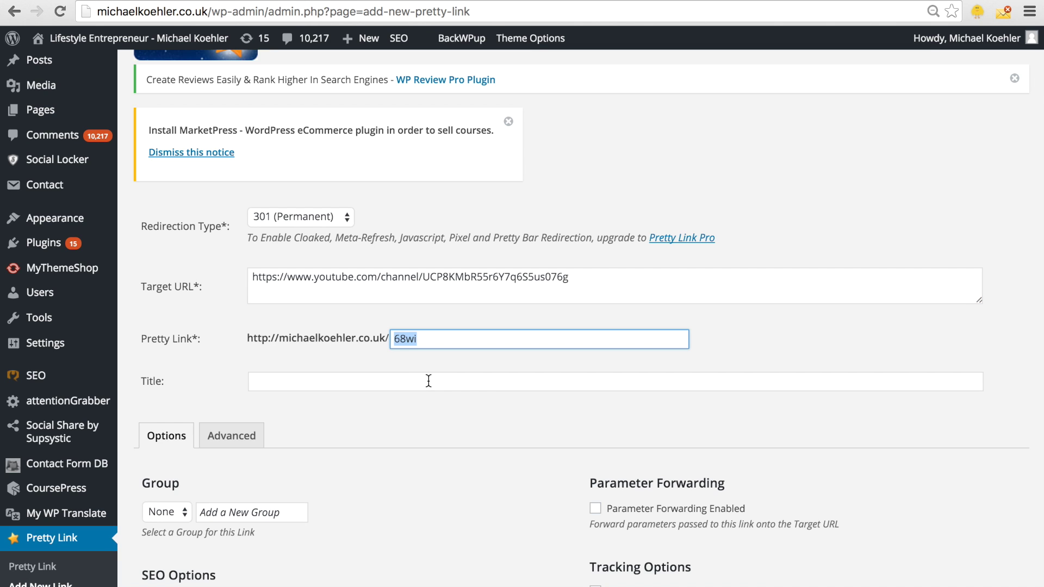
type("V")
type("ideo")
scroll(392, 403, "down", 2)
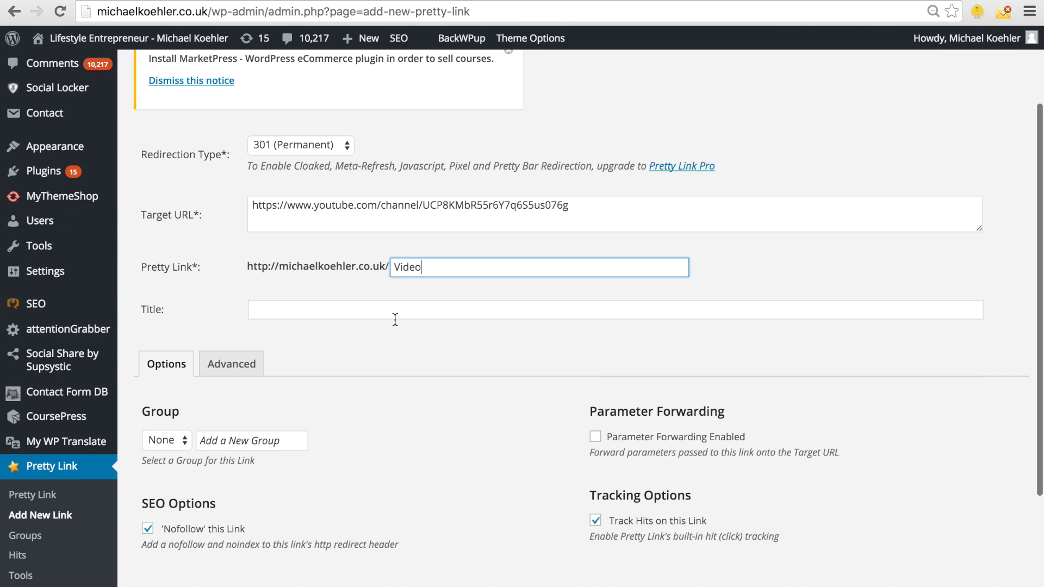
- Leave the title blank and go to the list of all pretty links
left_click(397, 313)
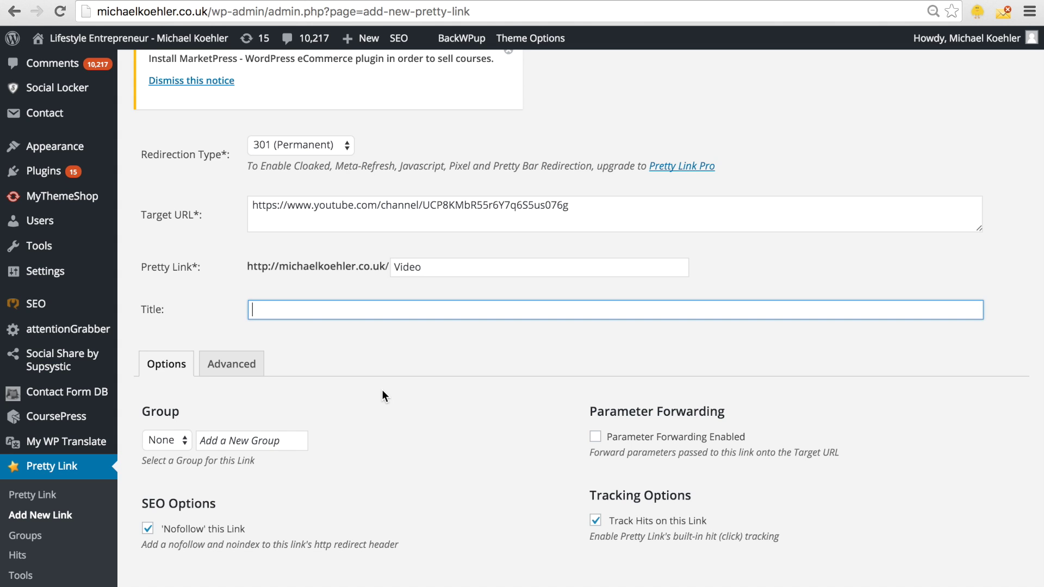
left_click(15, 495)
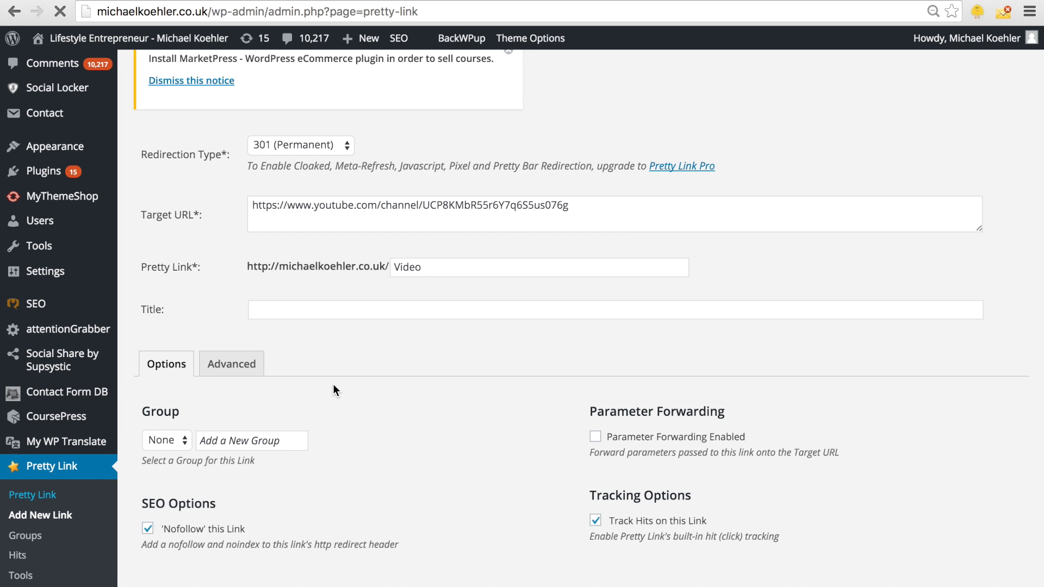
scroll(333, 390, "down", 4)
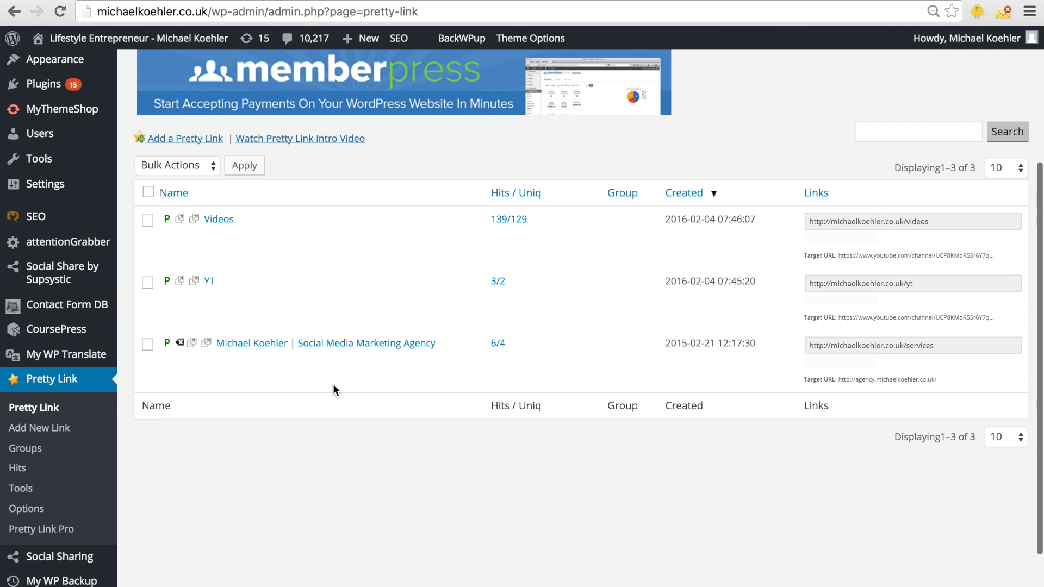
scroll(485, 196, "down", 2)
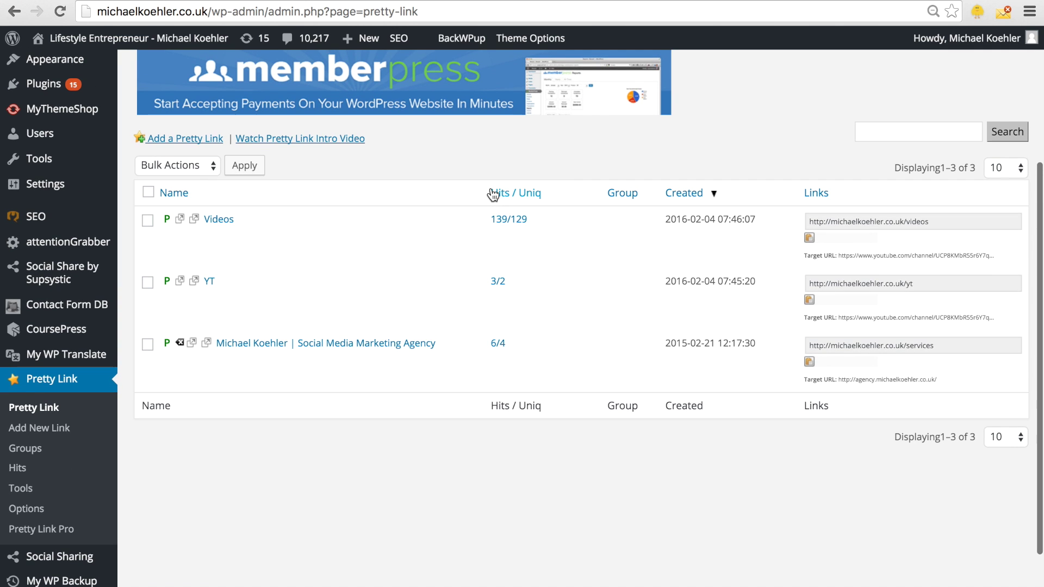